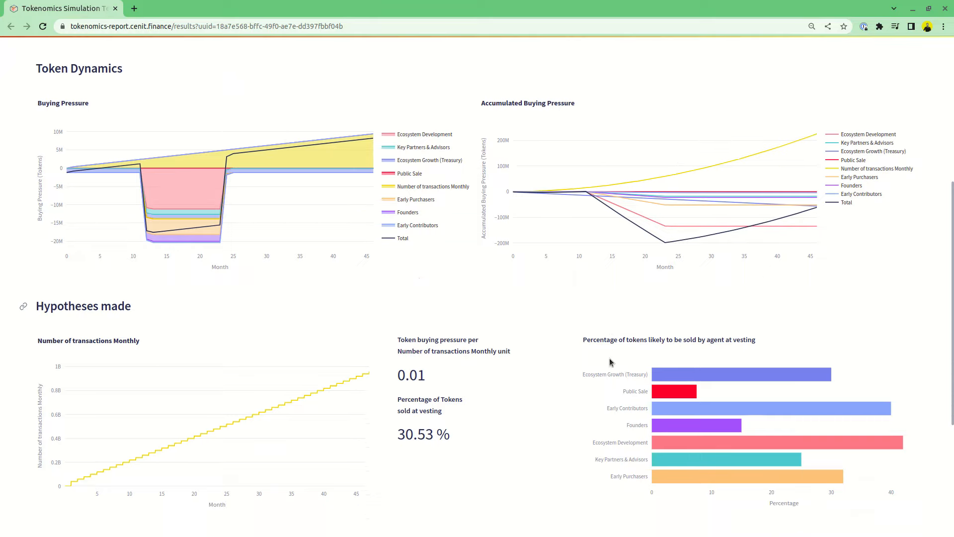
Step: Review the Neon EVM tokenomics report's token distribution, token dynamics and hypotheses sections
scroll(609, 361, down, 1)
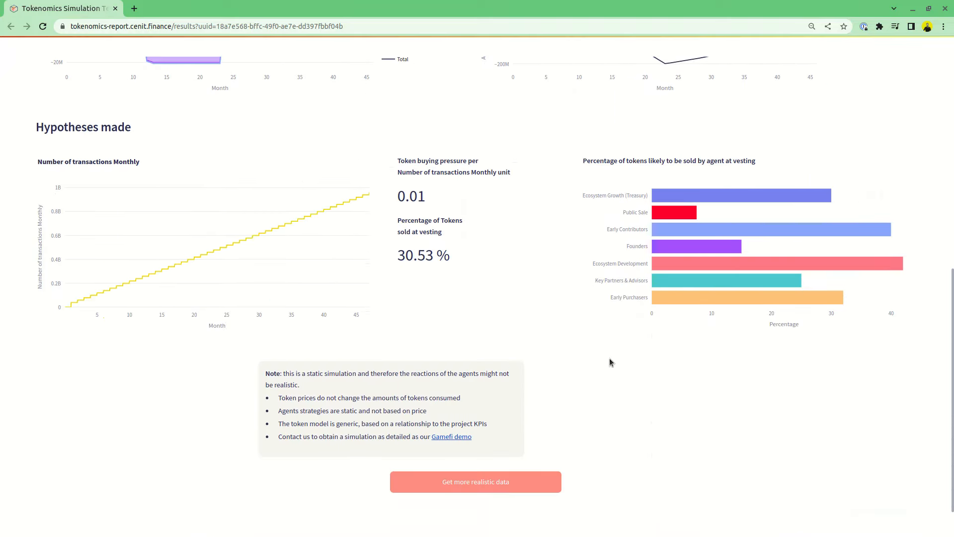
scroll(610, 358, down, 1)
scroll(609, 358, up, 2)
scroll(609, 357, up, 8)
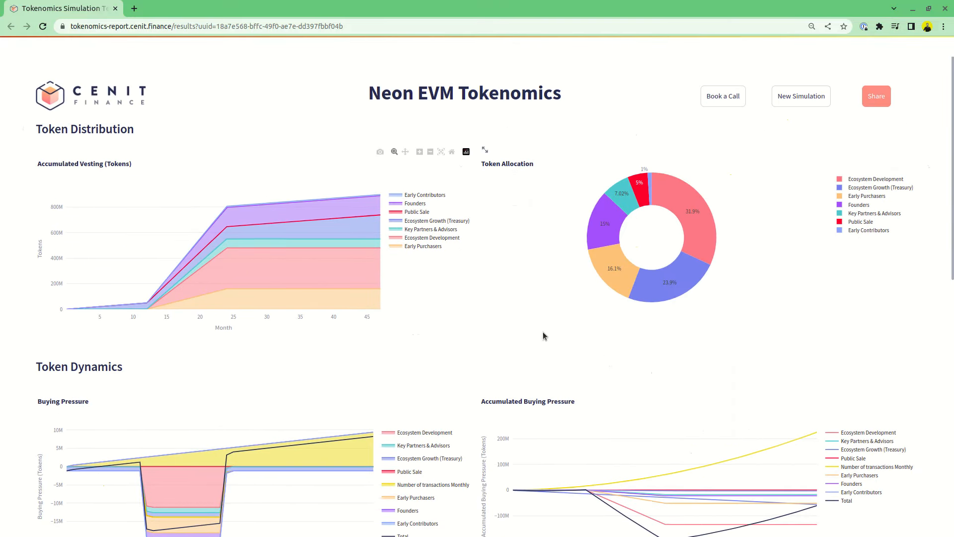
scroll(613, 335, down, 2)
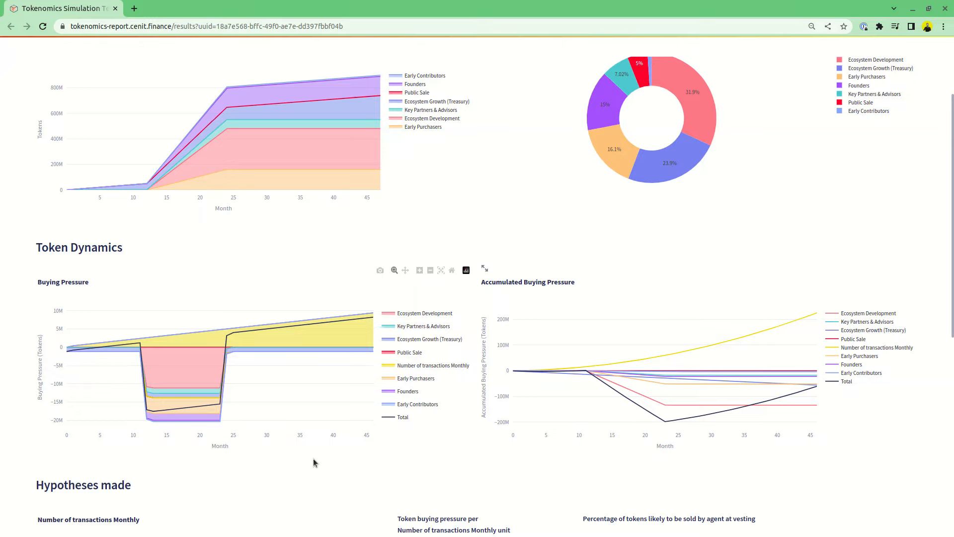
scroll(509, 422, down, 5)
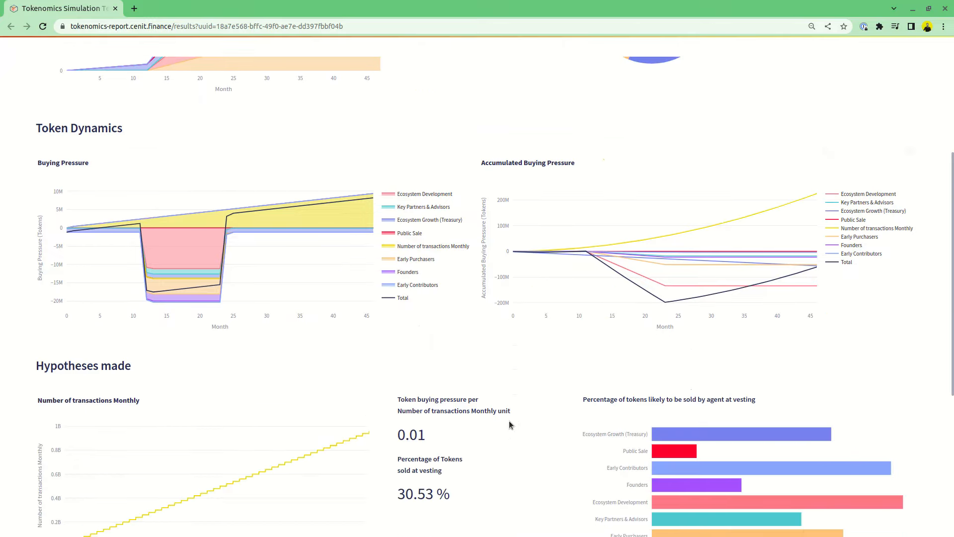
scroll(511, 424, down, 2)
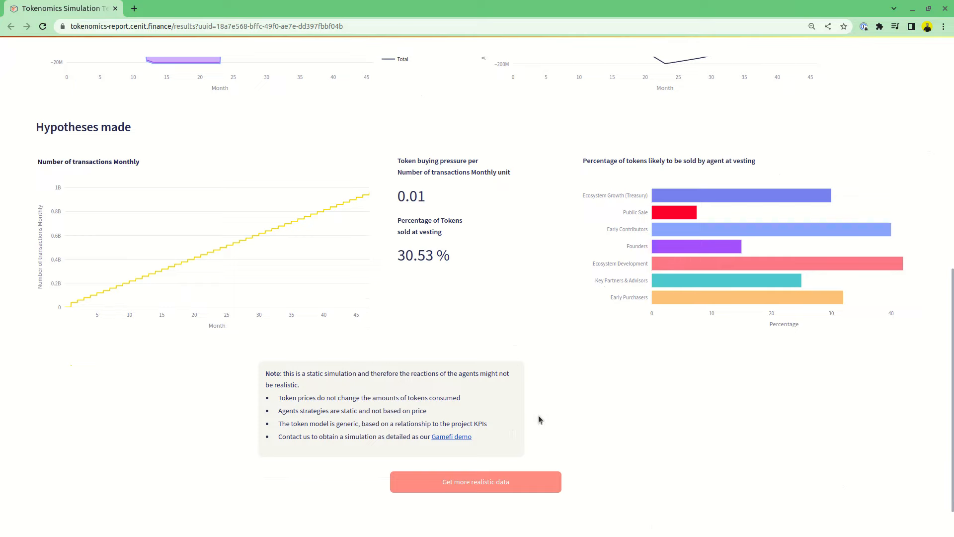
scroll(604, 396, up, 10)
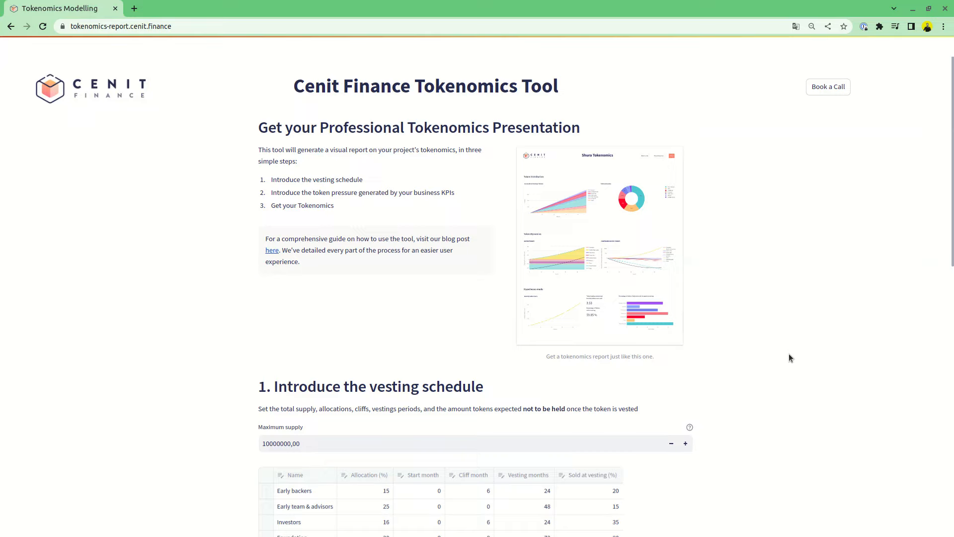
Step: Examine the tokenomics tool's vesting schedule table, token pressure KPI section and project name form
scroll(786, 343, down, 3)
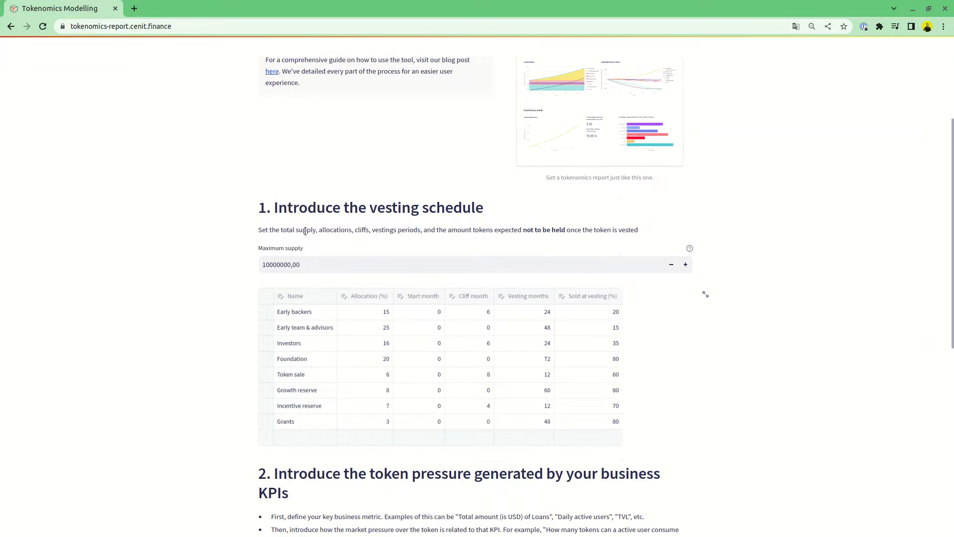
scroll(714, 266, down, 3)
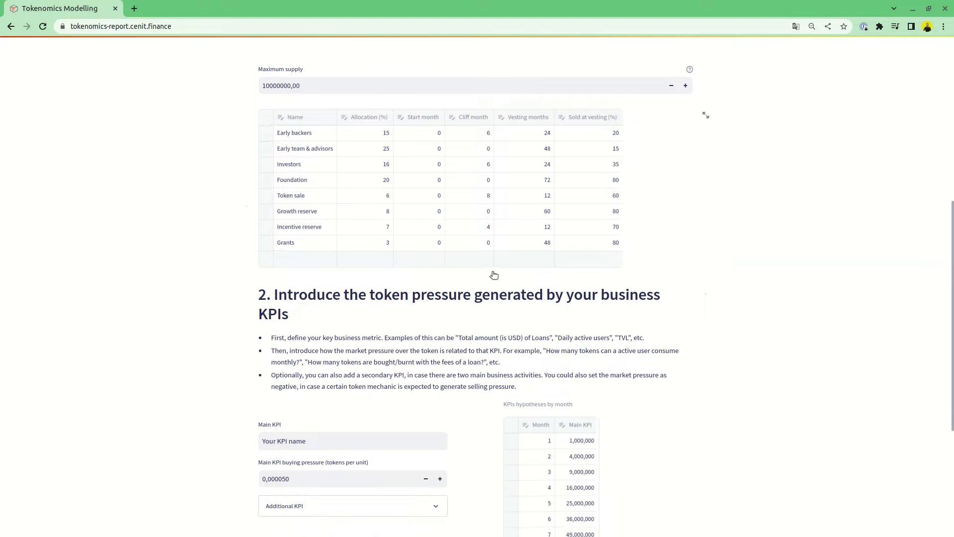
scroll(634, 300, down, 4)
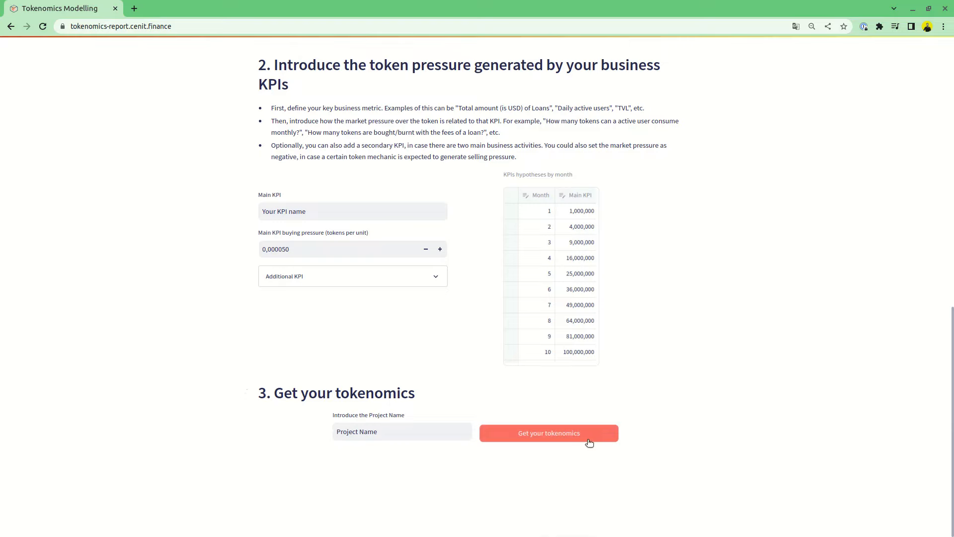
scroll(649, 400, up, 12)
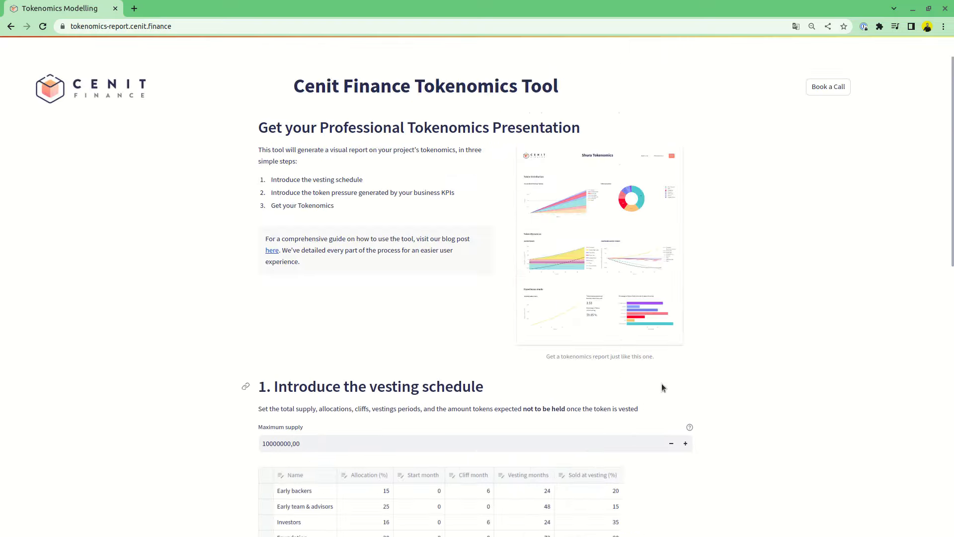
scroll(768, 374, down, 4)
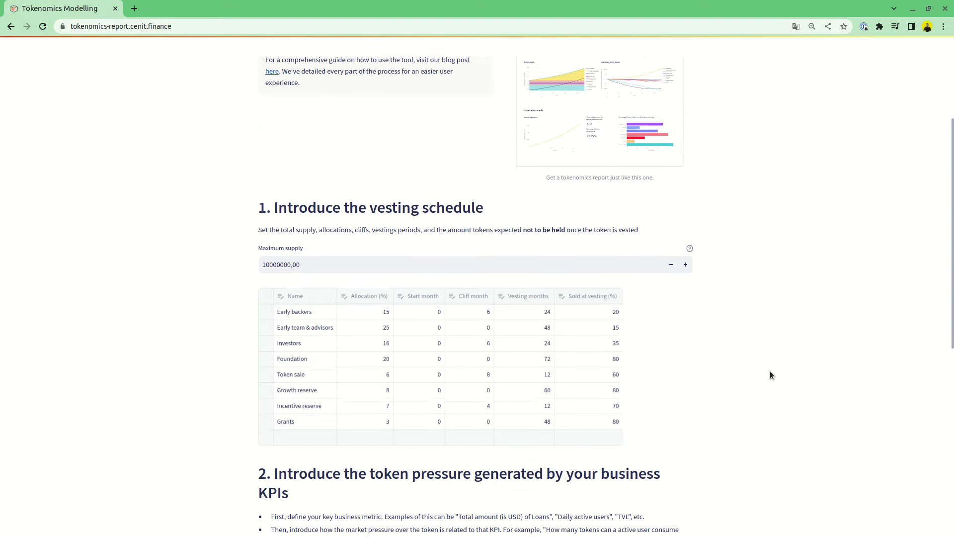
scroll(768, 375, down, 1)
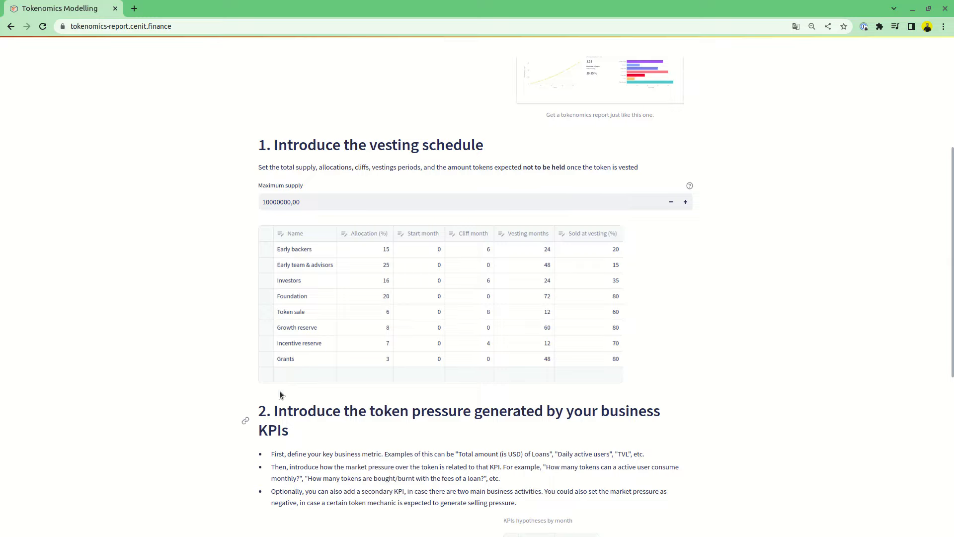
Step: Add a new empty row to the vesting schedule table, then delete that row again
click(284, 375)
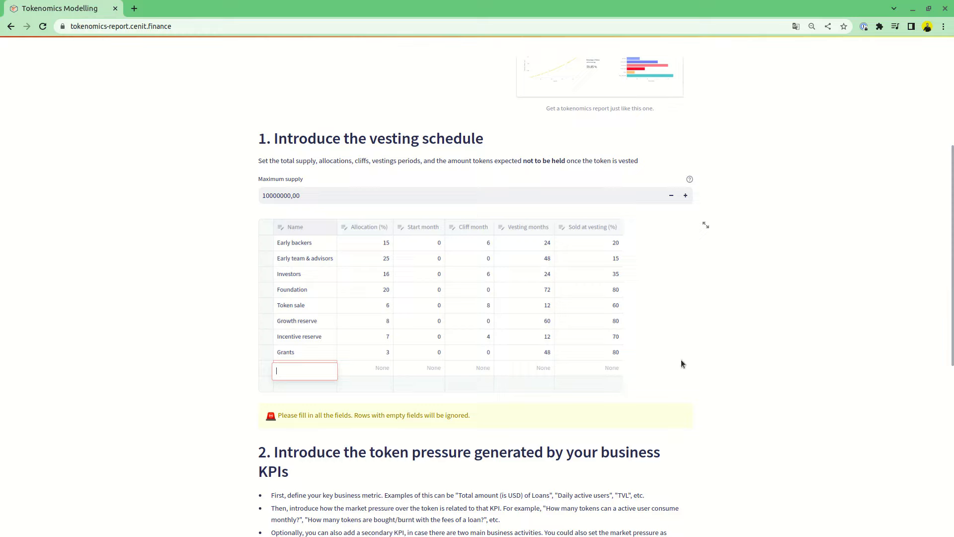
click(514, 428)
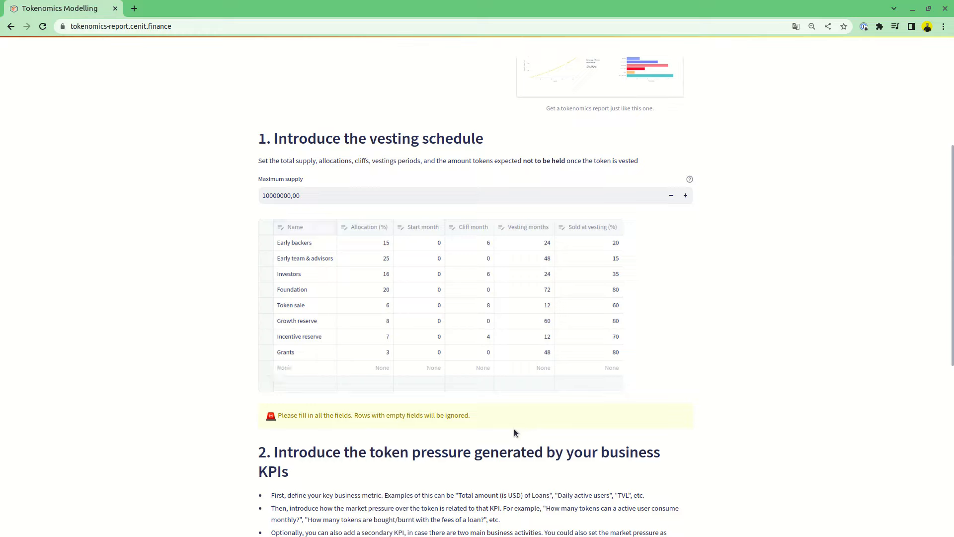
click(267, 369)
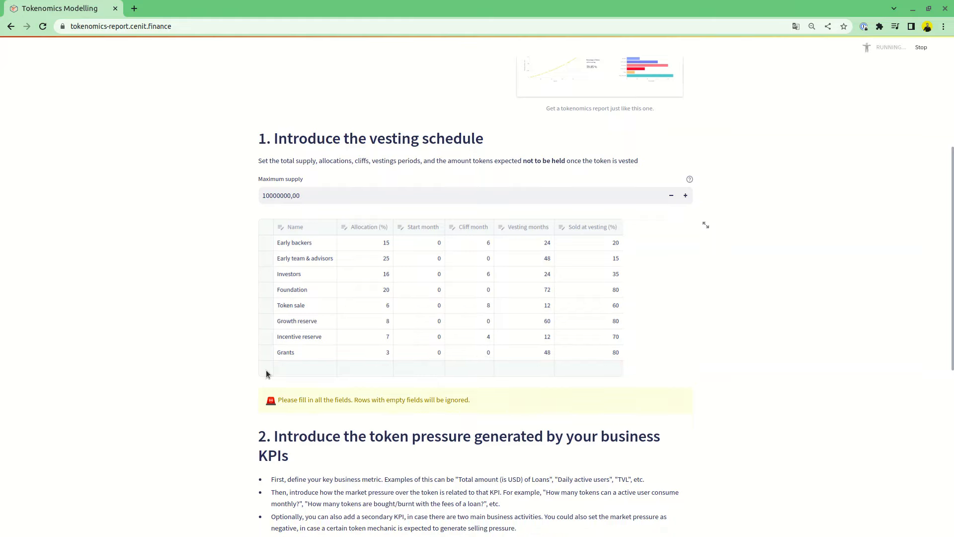
key(Delete)
Step: Rename the Grants row of the vesting schedule table to Example 1
click(295, 349)
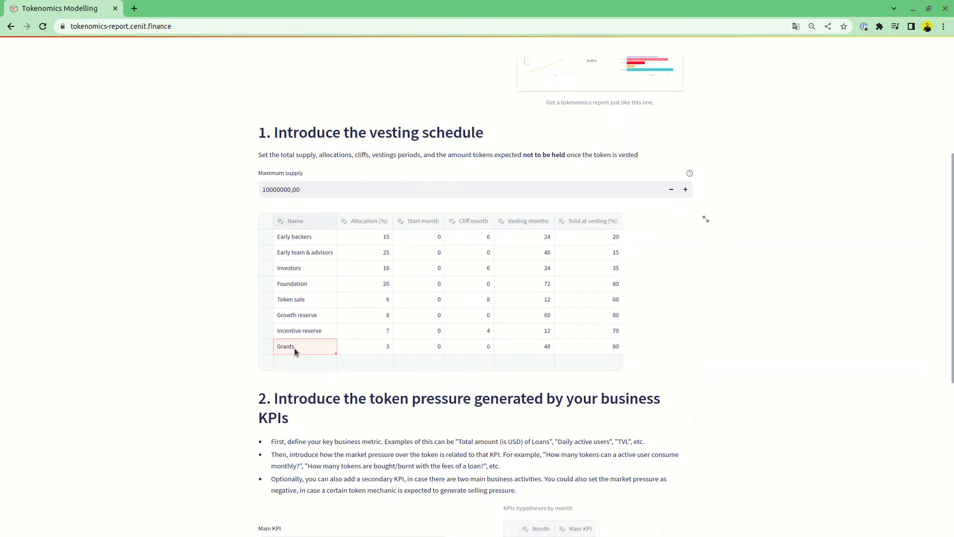
double_click(294, 347)
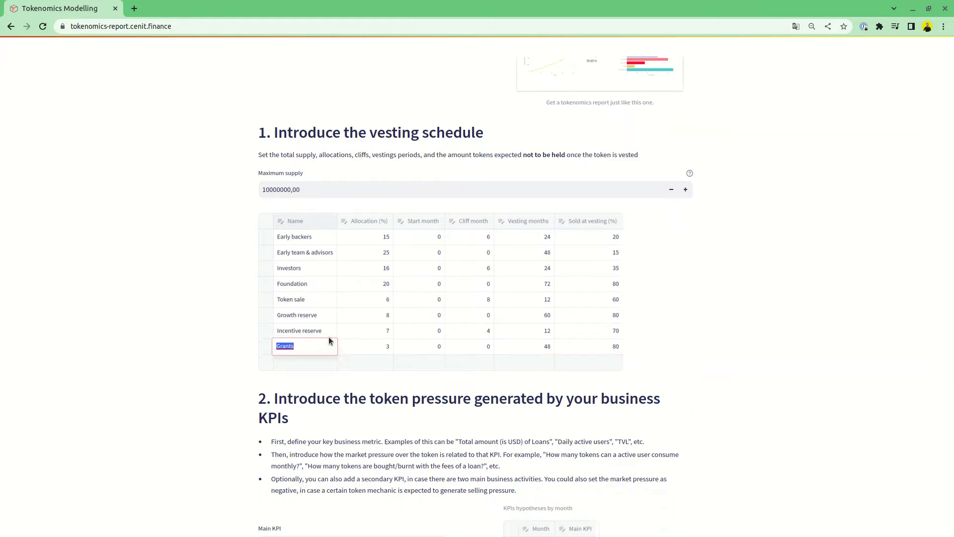
text(Exampl)
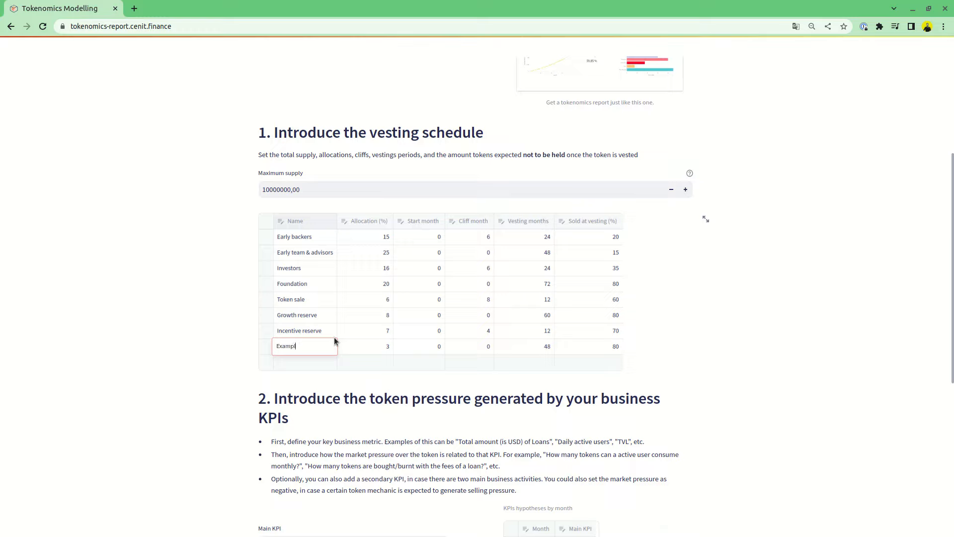
text(e 1)
click(506, 377)
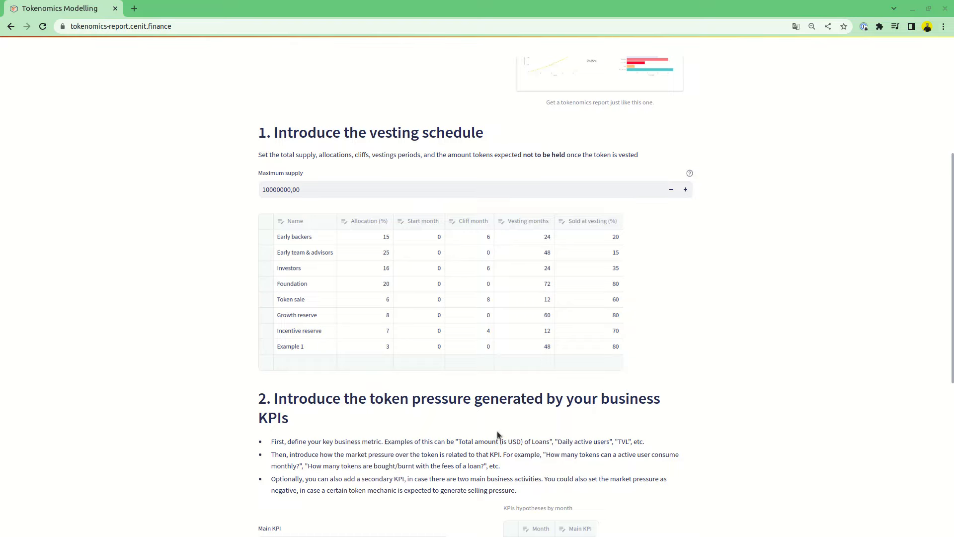
Step: Name the main KPI Total value locked (USD)
scroll(498, 435, down, 5)
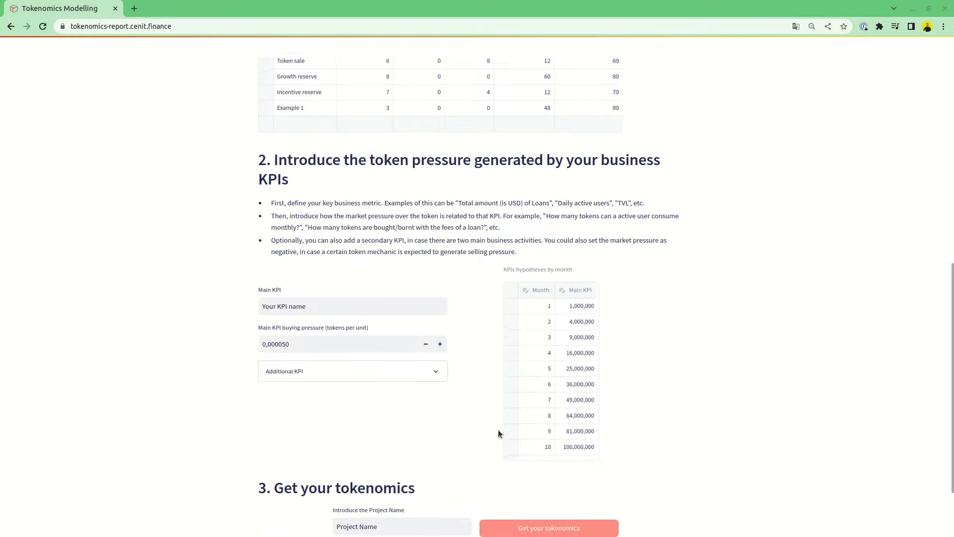
scroll(498, 435, down, 2)
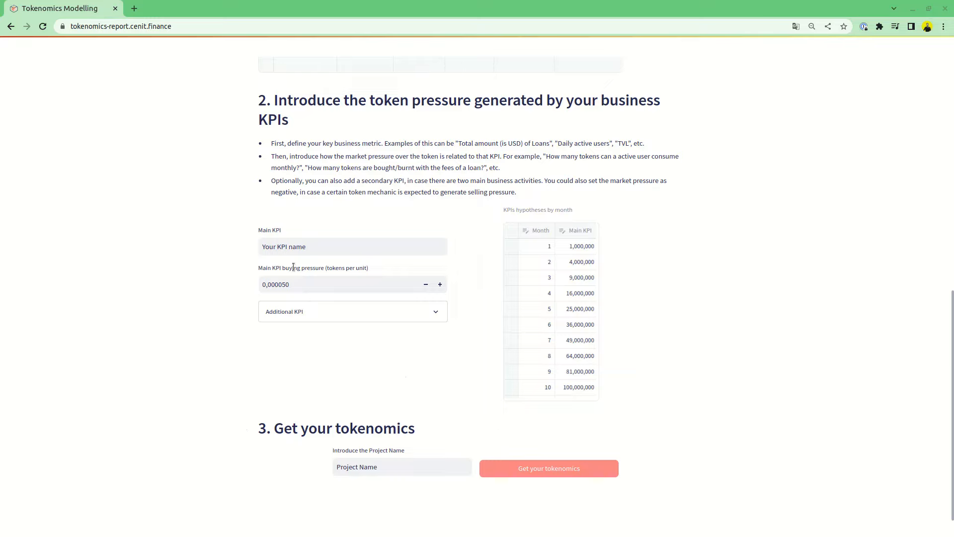
drag(325, 246, 255, 251)
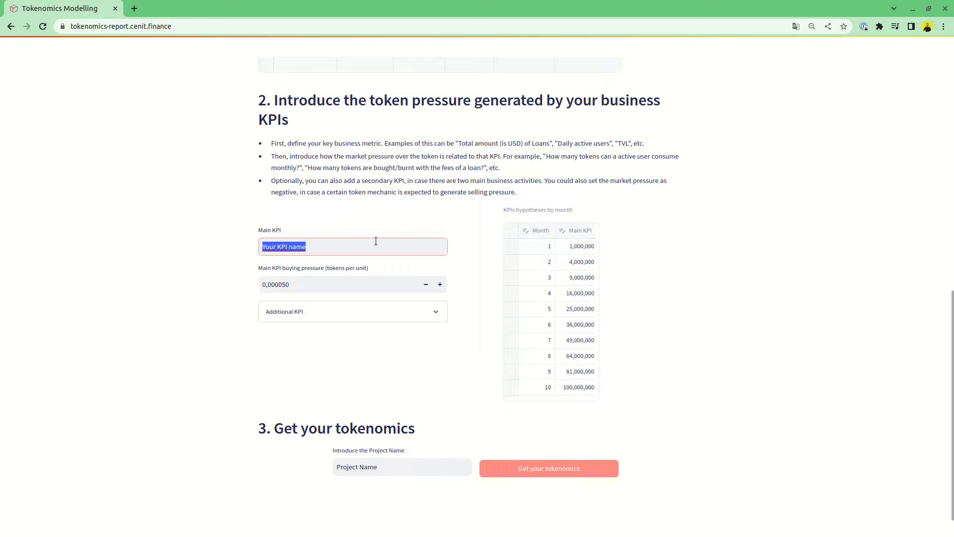
text(To)
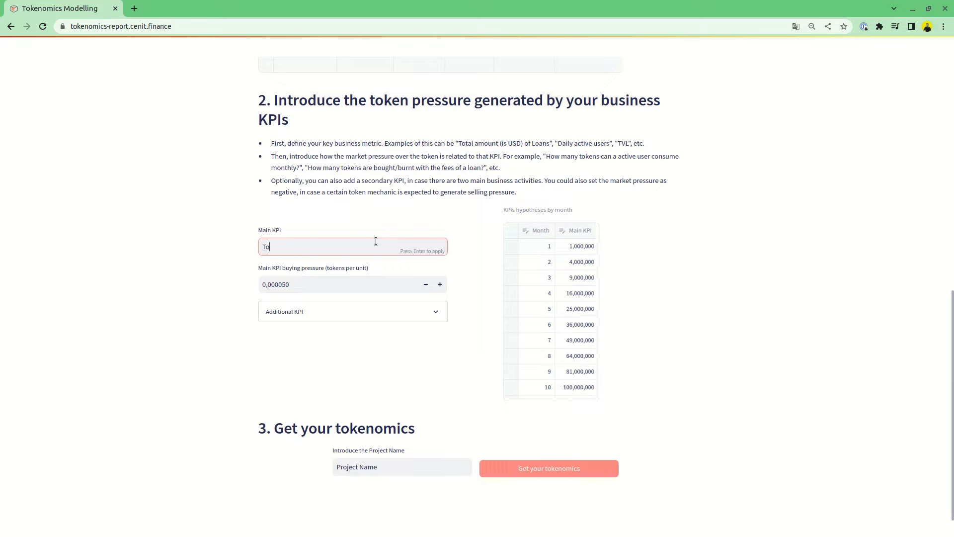
text(tal value lock)
text(ed (USD)
click(282, 268)
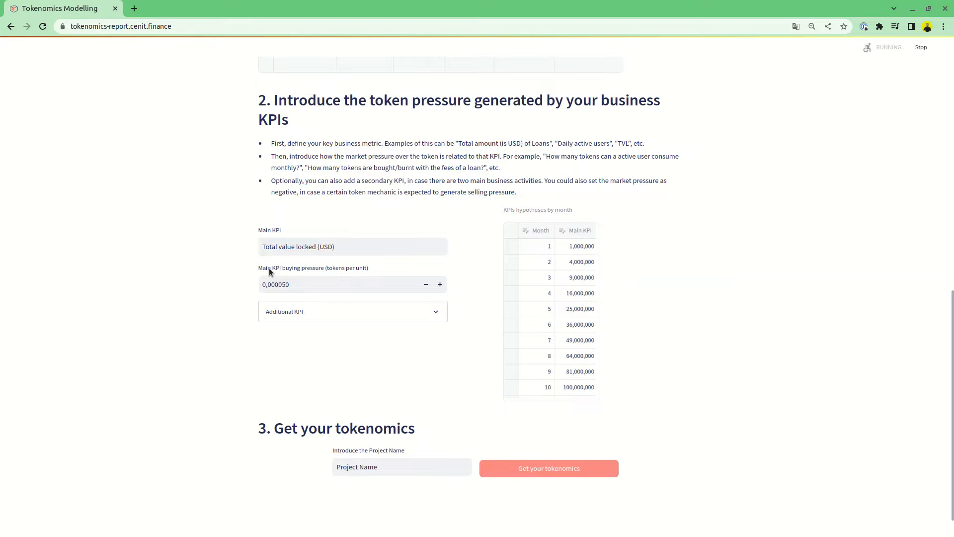
Step: Open the KPIs hypotheses by month table full-screen and scroll through all its monthly values
drag(259, 269, 337, 270)
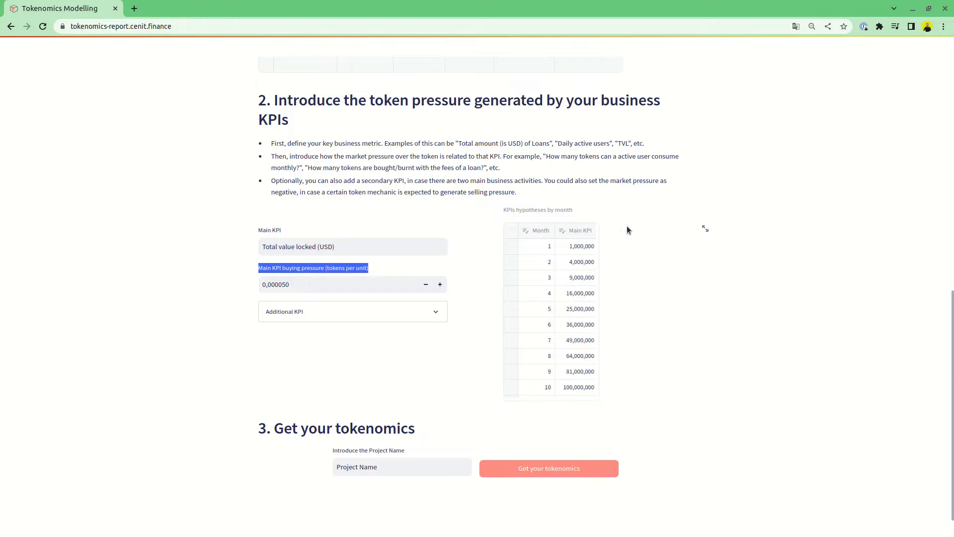
click(704, 230)
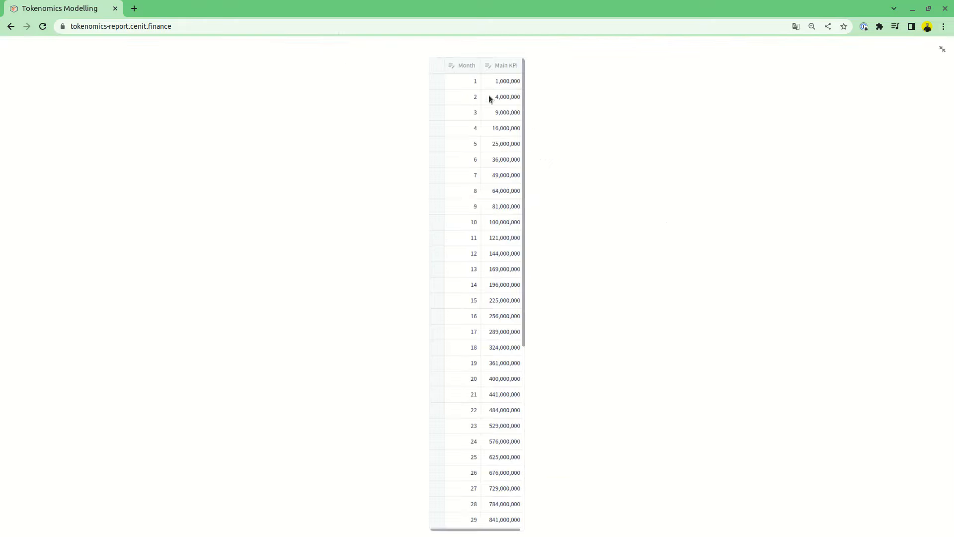
scroll(490, 297, down, 6)
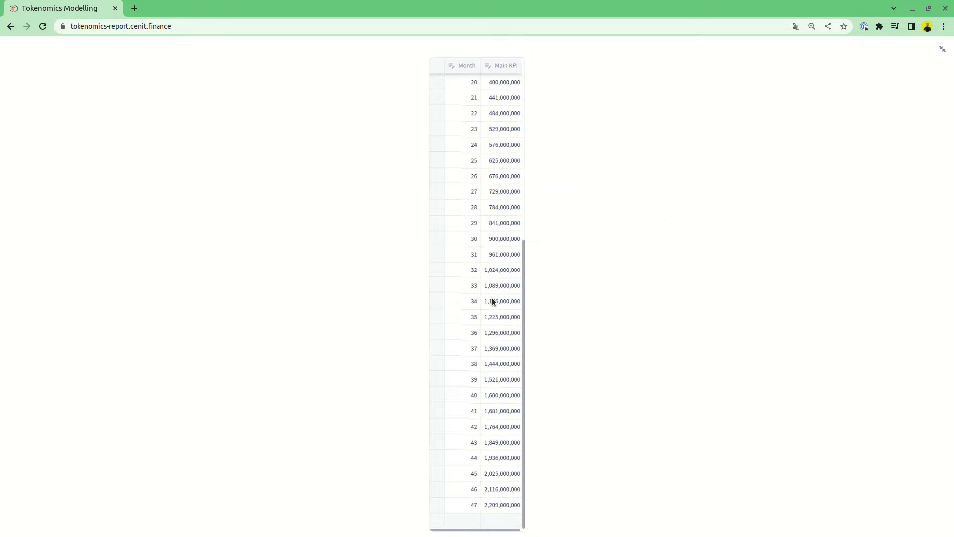
scroll(496, 294, up, 6)
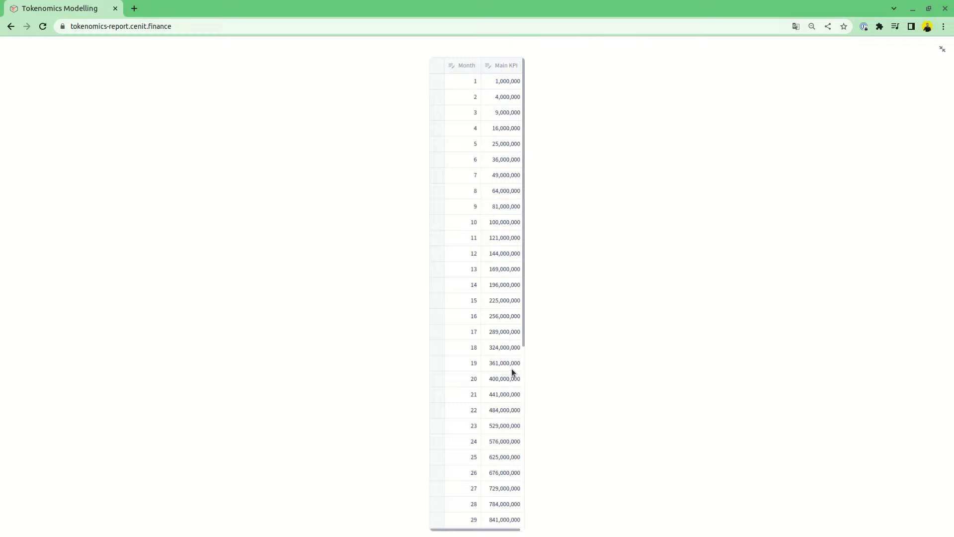
scroll(494, 396, down, 6)
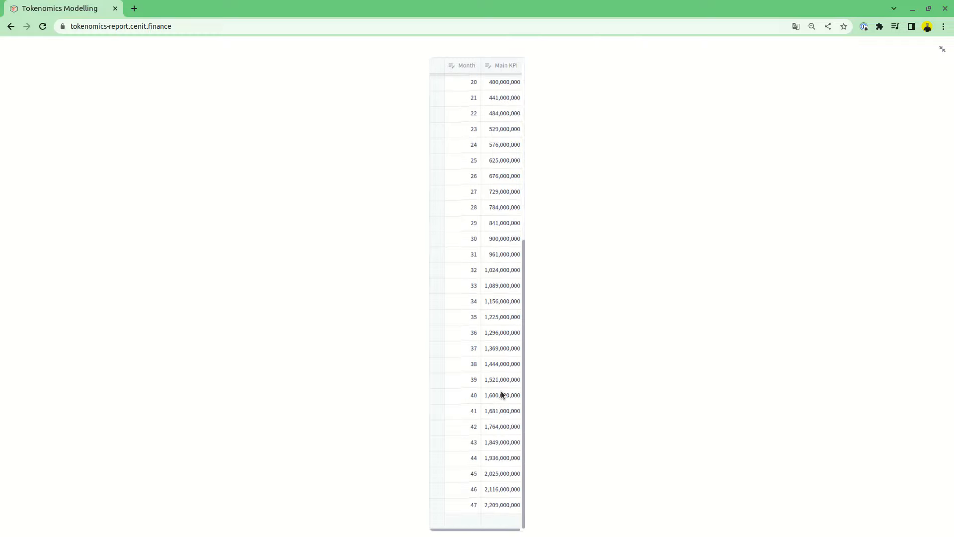
click(482, 398)
scroll(497, 415, up, 6)
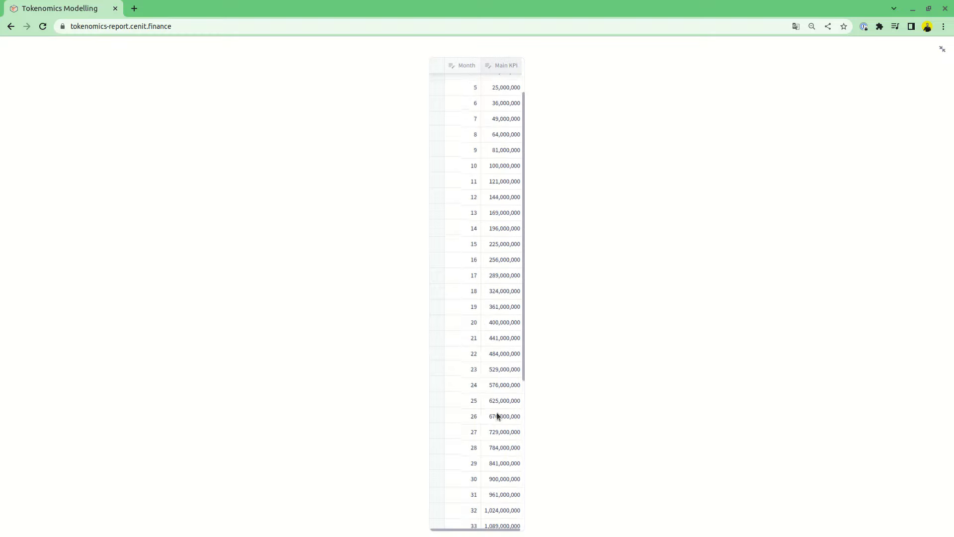
Step: Set the month 1 Main KPI value to 2,000,000
click(510, 84)
click(510, 85)
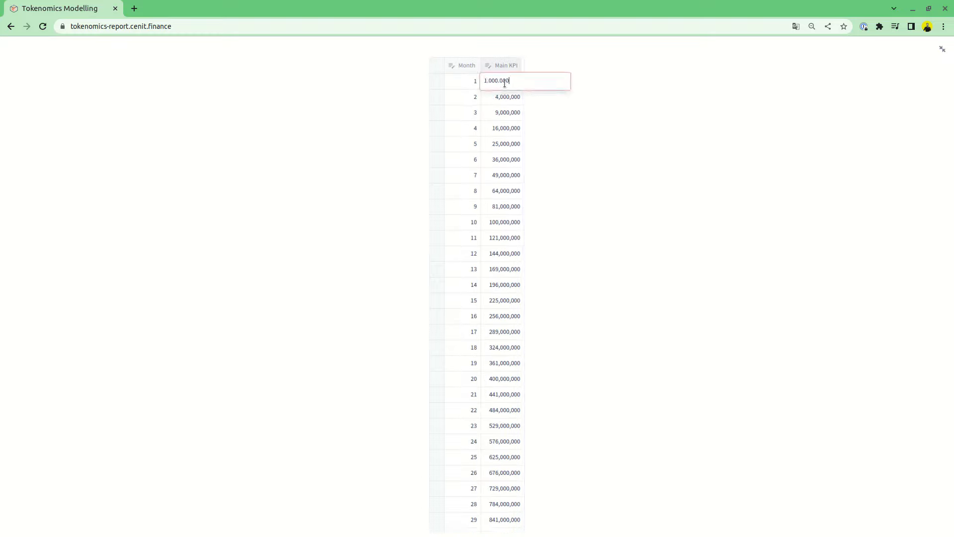
text(2)
key(Return)
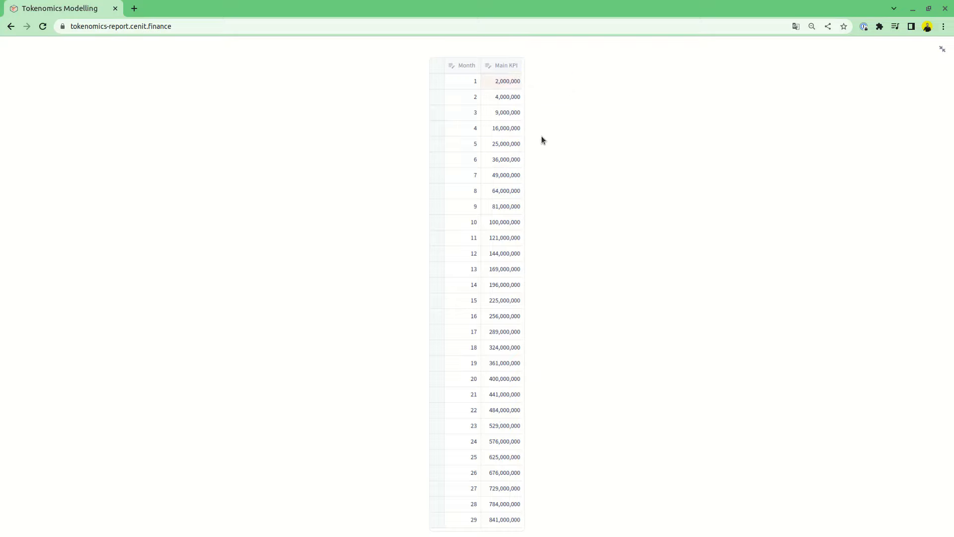
Step: Exit the full-screen table view and expand the Additional KPI section
scroll(501, 269, down, 6)
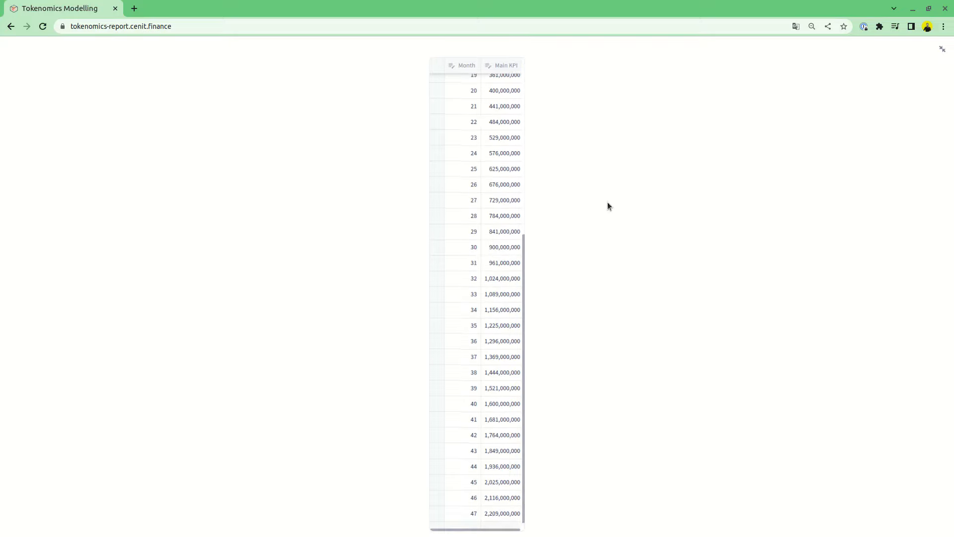
click(943, 50)
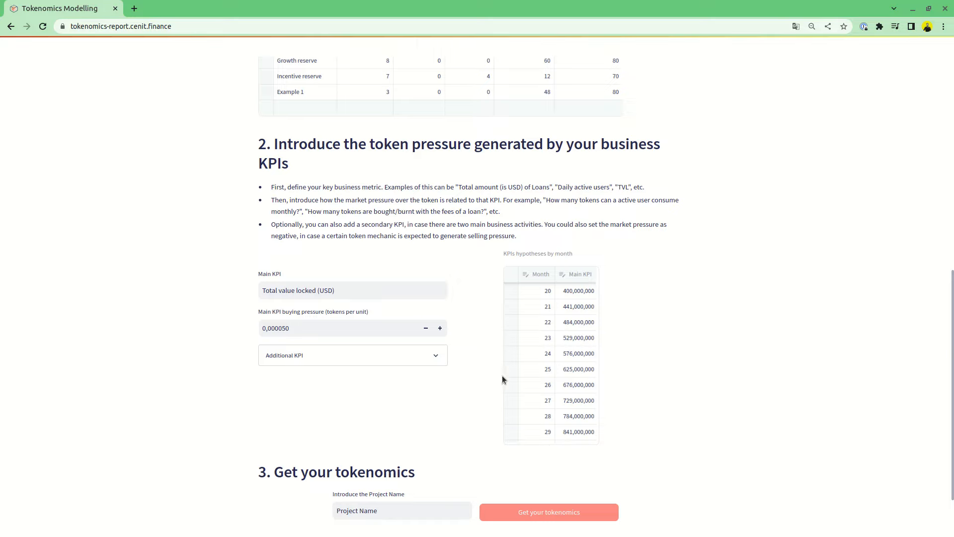
click(440, 358)
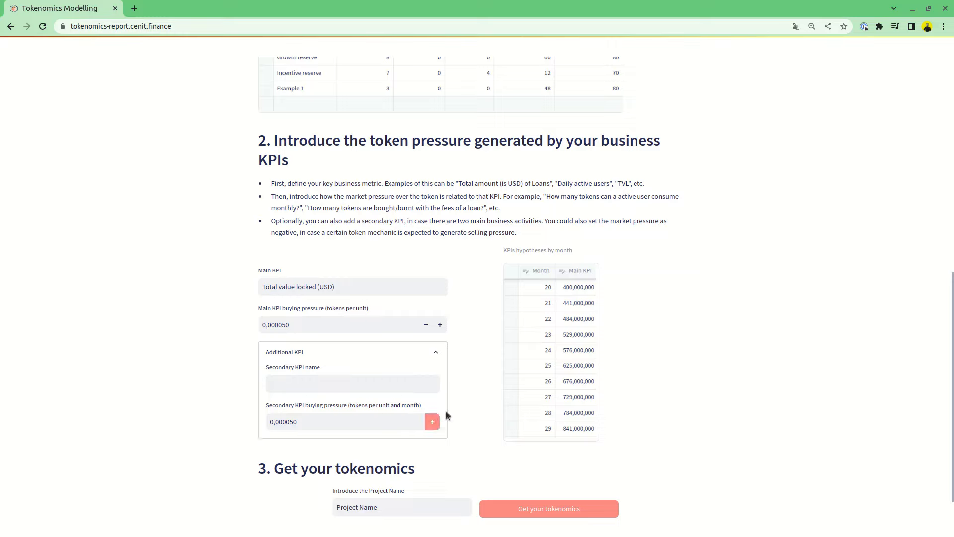
Step: Collapse the Additional KPI section and enter Sher as the project name
click(441, 357)
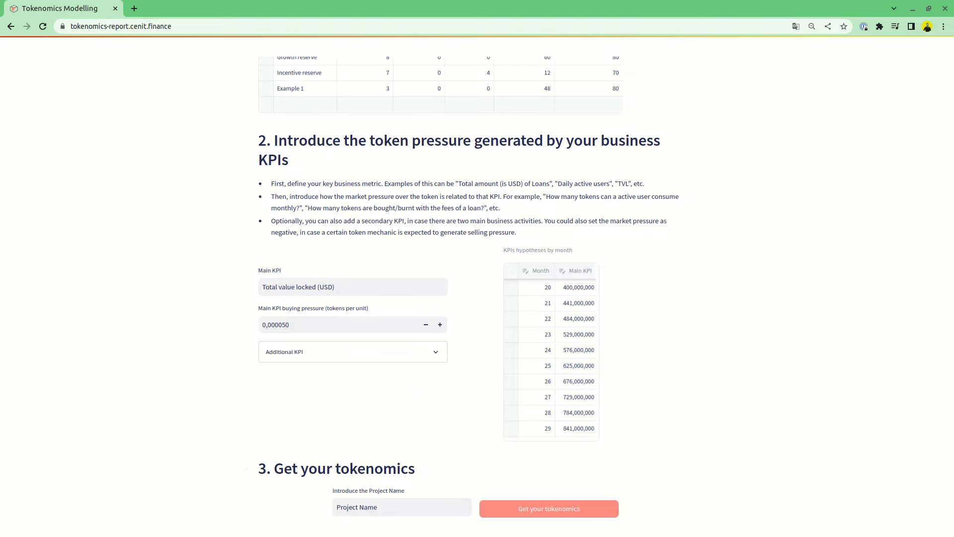
scroll(739, 476, down, 2)
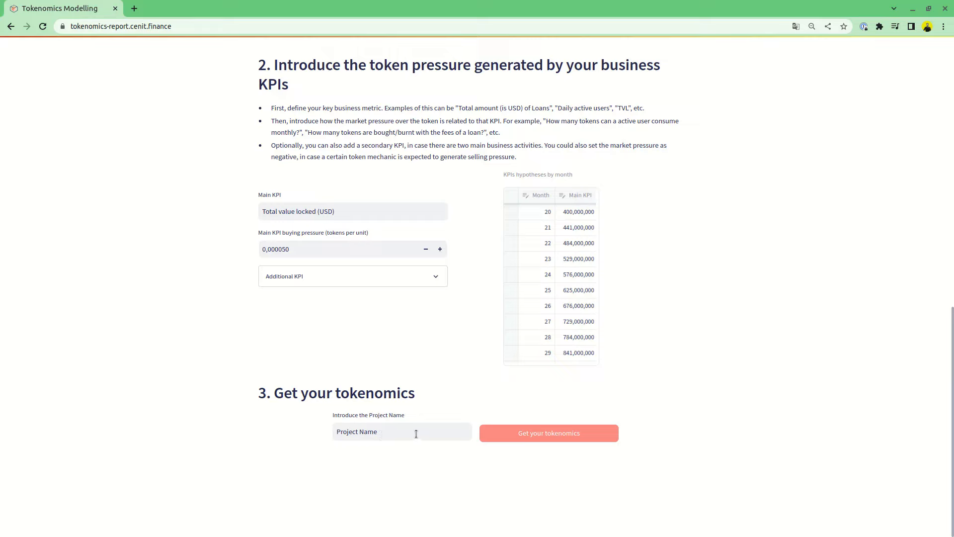
drag(416, 433, 326, 433)
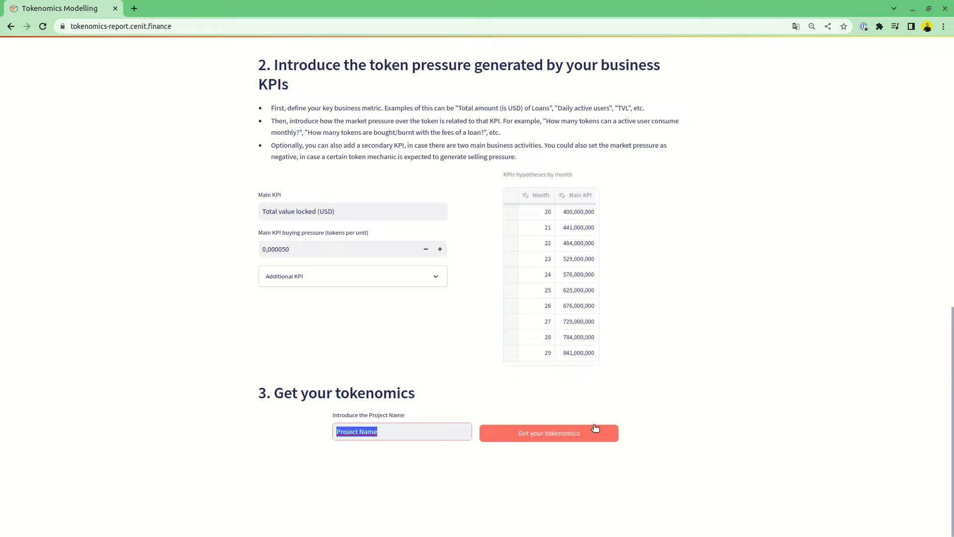
text(Sher)
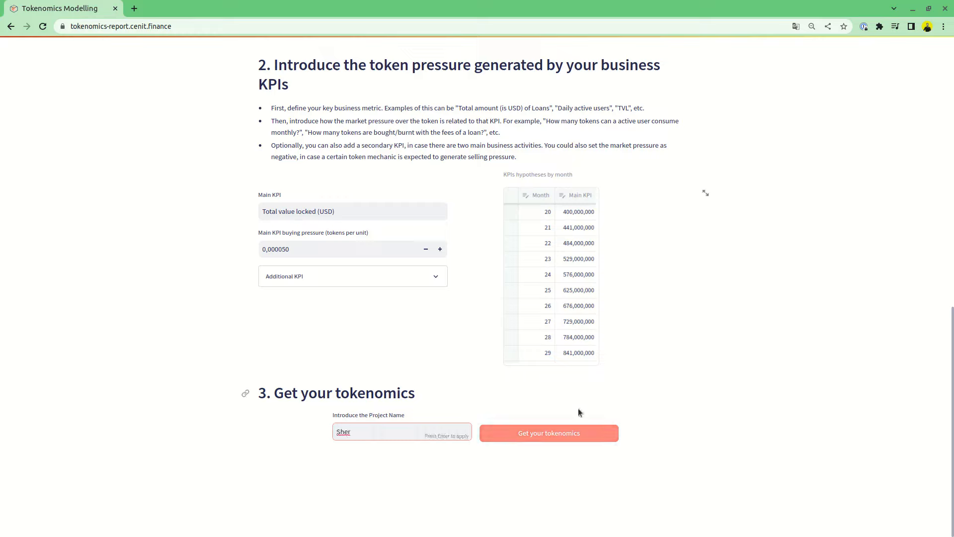
Step: Generate the tokenomics report and scroll through its token distribution, token dynamics and hypotheses charts
click(572, 434)
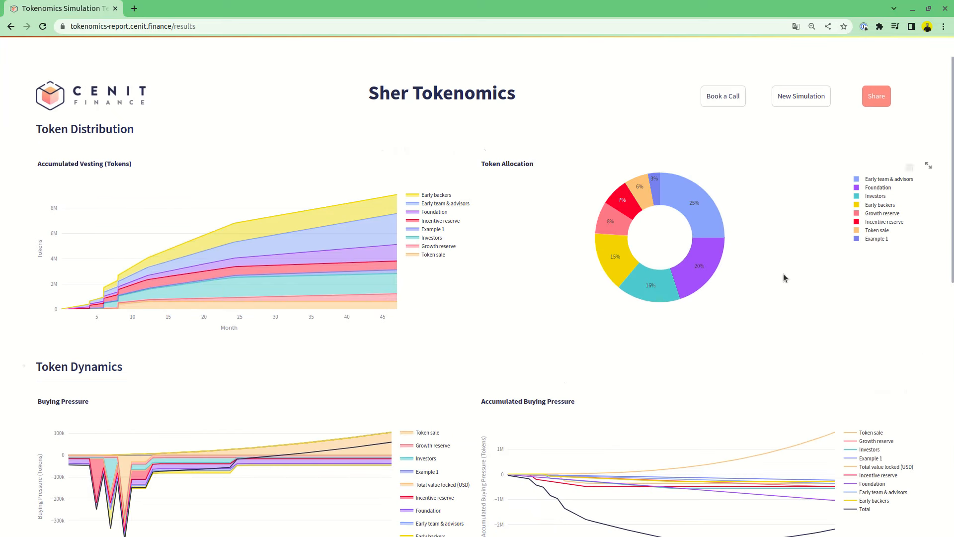
scroll(491, 309, down, 3)
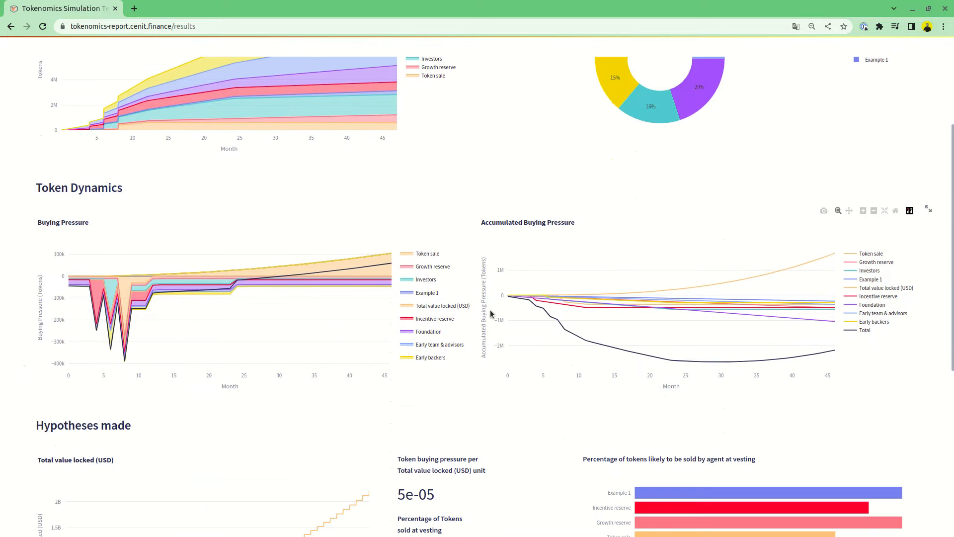
scroll(490, 310, down, 6)
scroll(498, 309, up, 6)
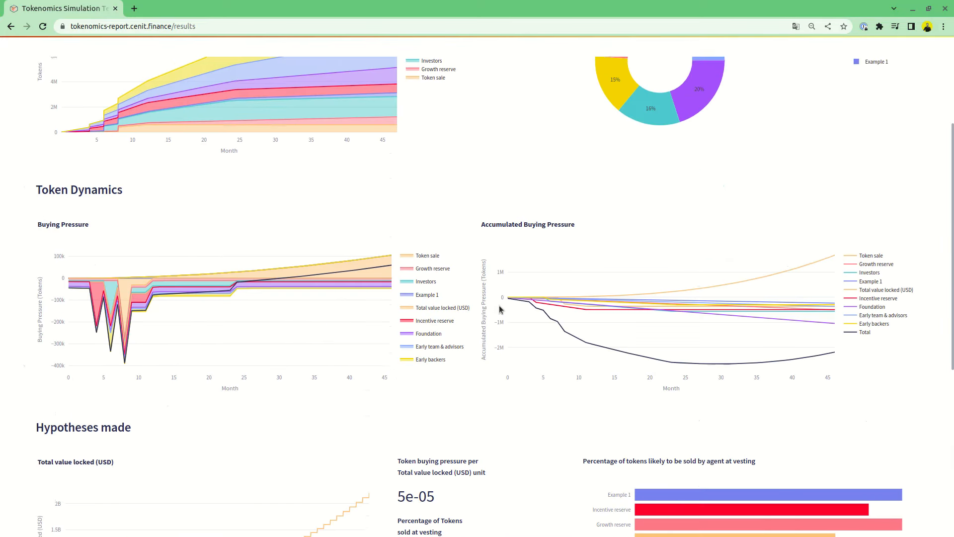
scroll(499, 308, up, 3)
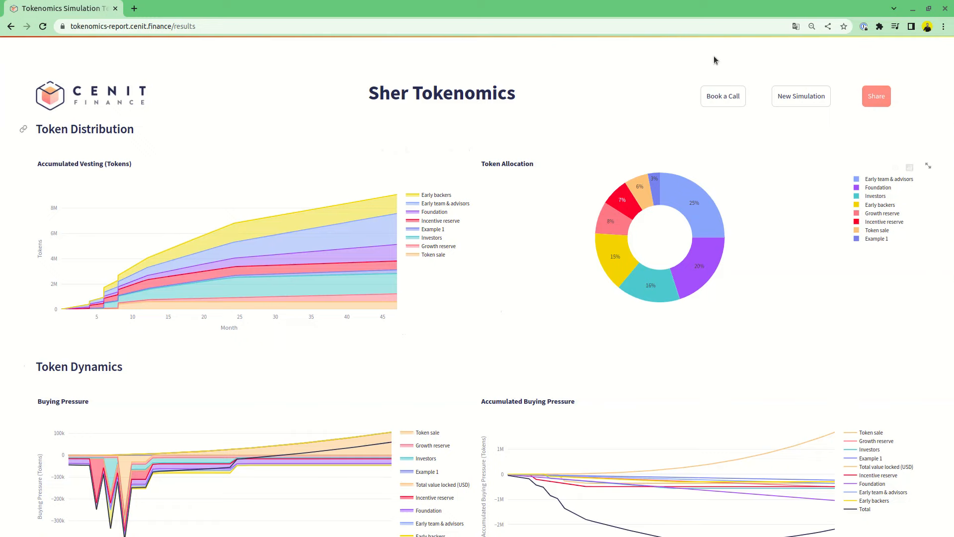
scroll(473, 311, down, 3)
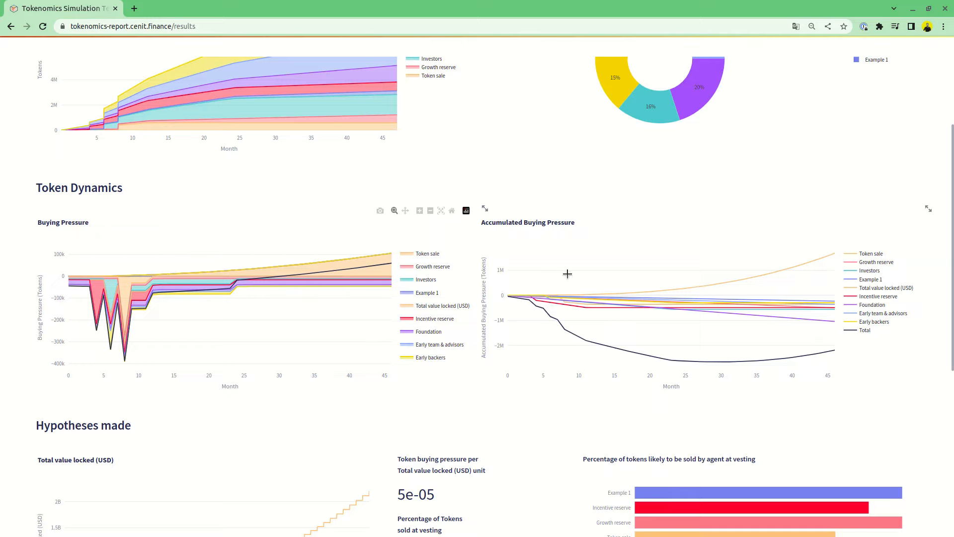
scroll(950, 267, down, 3)
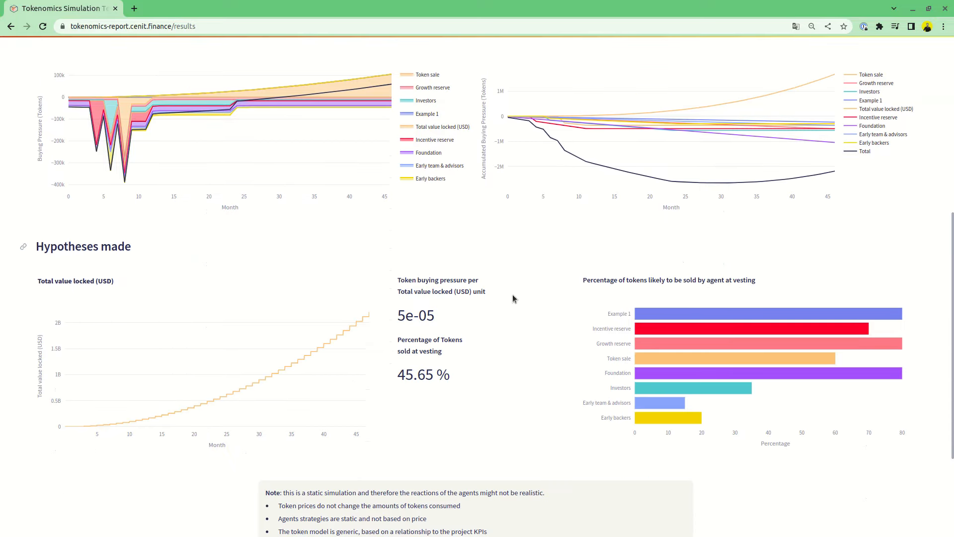